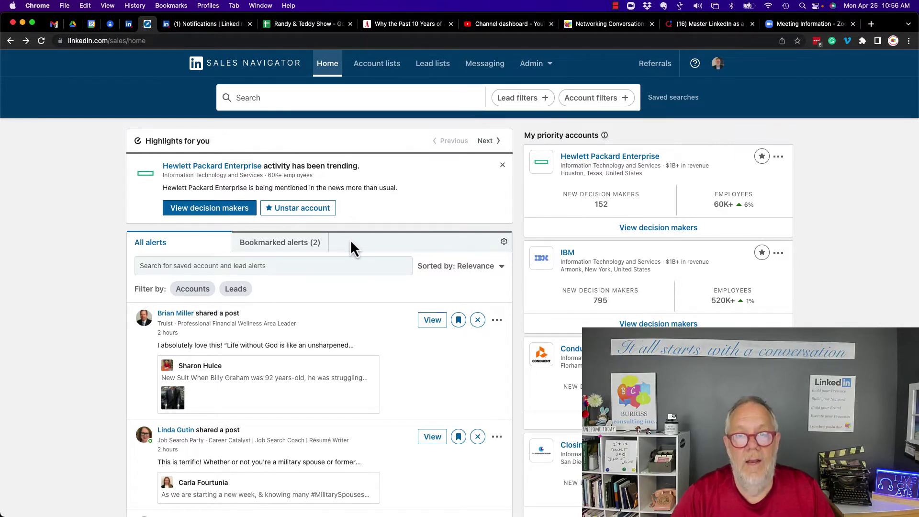
scroll(316, 302, down, 4)
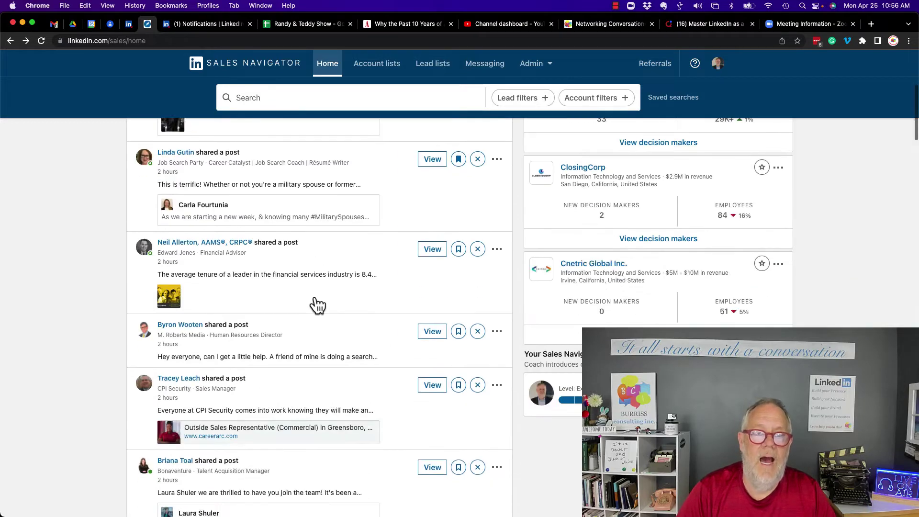
scroll(317, 305, down, 5)
scroll(317, 305, down, 5)
scroll(317, 305, down, 5)
scroll(317, 305, down, 5)
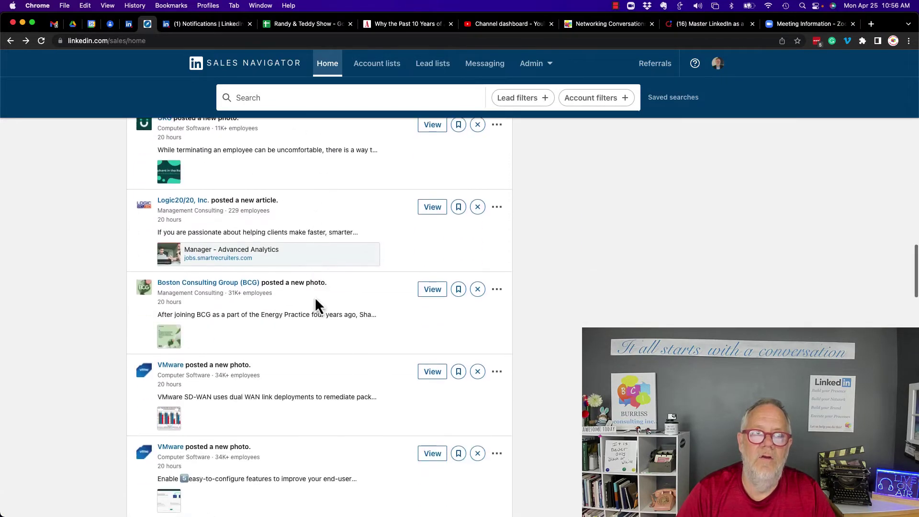
scroll(315, 301, down, 5)
scroll(315, 300, down, 3)
scroll(315, 301, down, 2)
scroll(316, 301, up, 3)
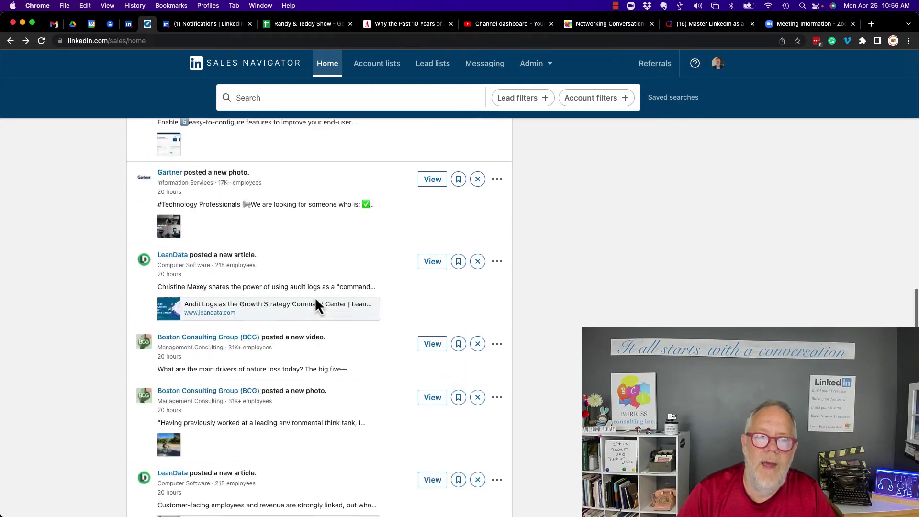
scroll(314, 297, up, 5)
scroll(314, 302, up, 5)
scroll(314, 304, up, 5)
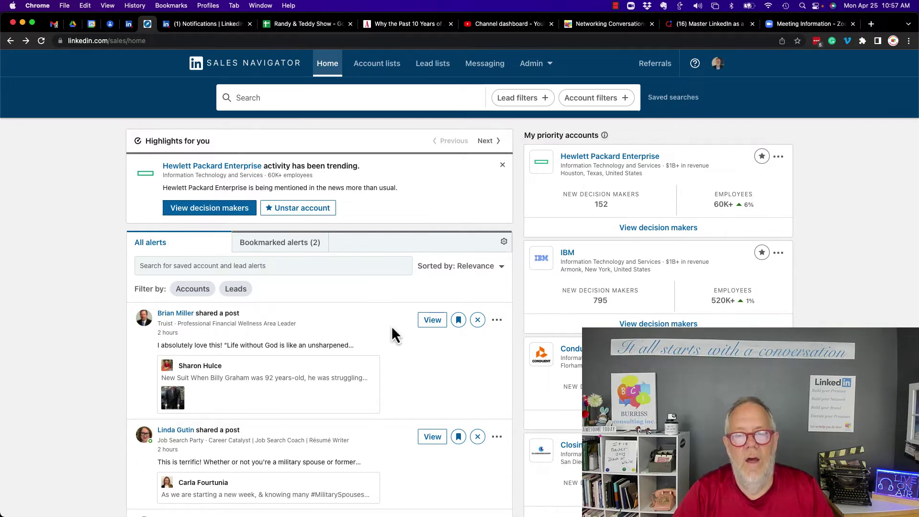
scroll(392, 330, down, 5)
scroll(392, 330, down, 3)
scroll(392, 330, down, 2)
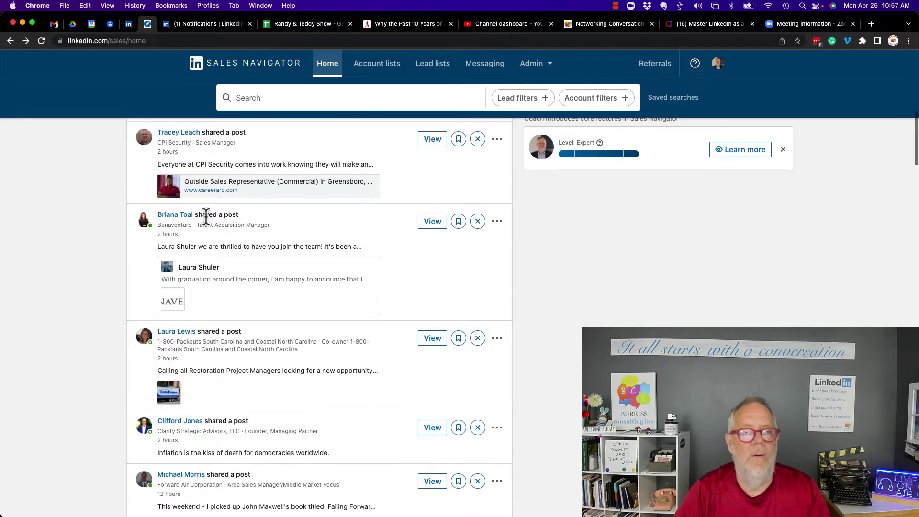
scroll(173, 238, down, 2)
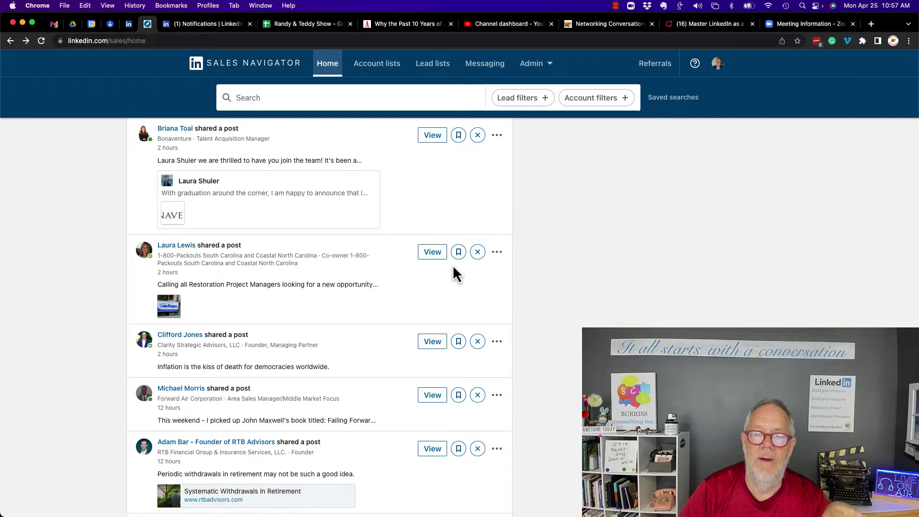
scroll(464, 261, up, 10)
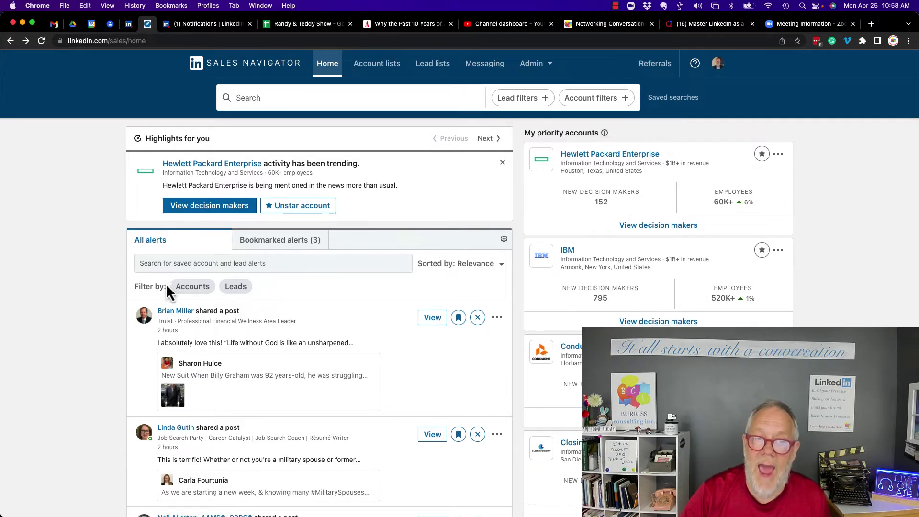
scroll(166, 284, down, 3)
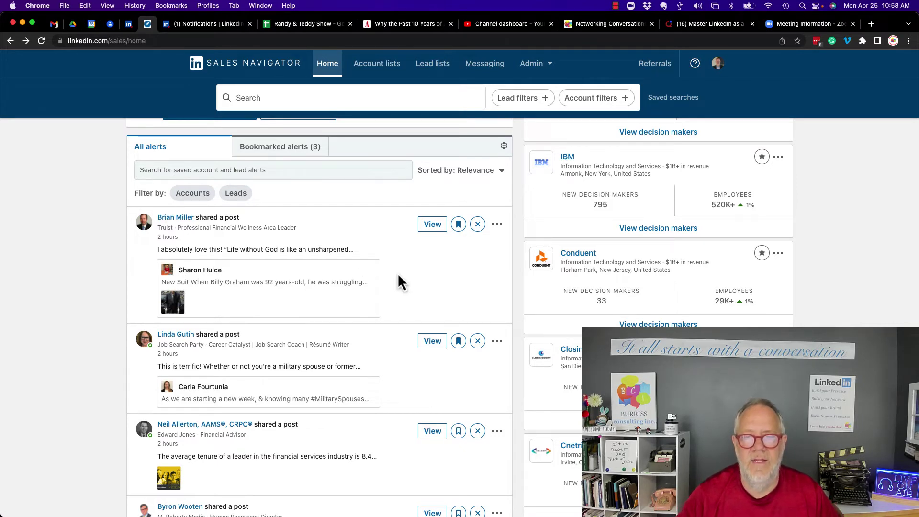
scroll(399, 280, up, 3)
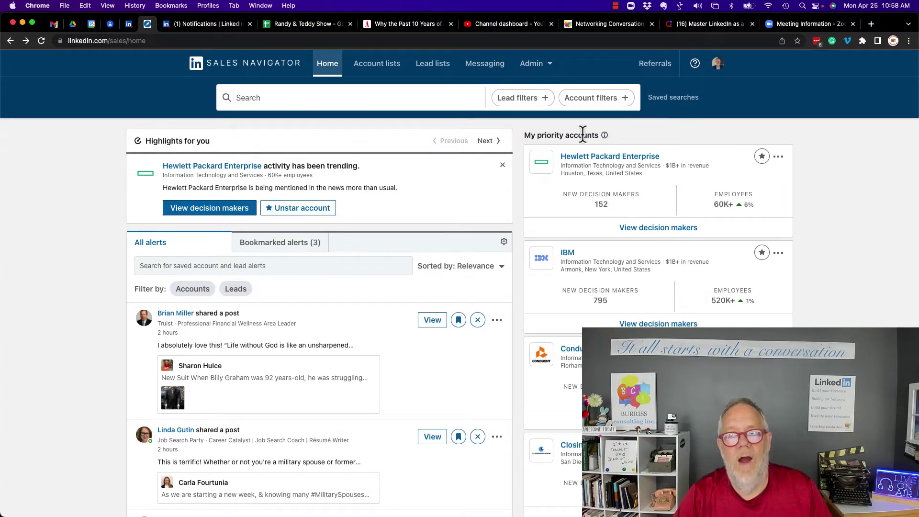
mouse_move(605, 136)
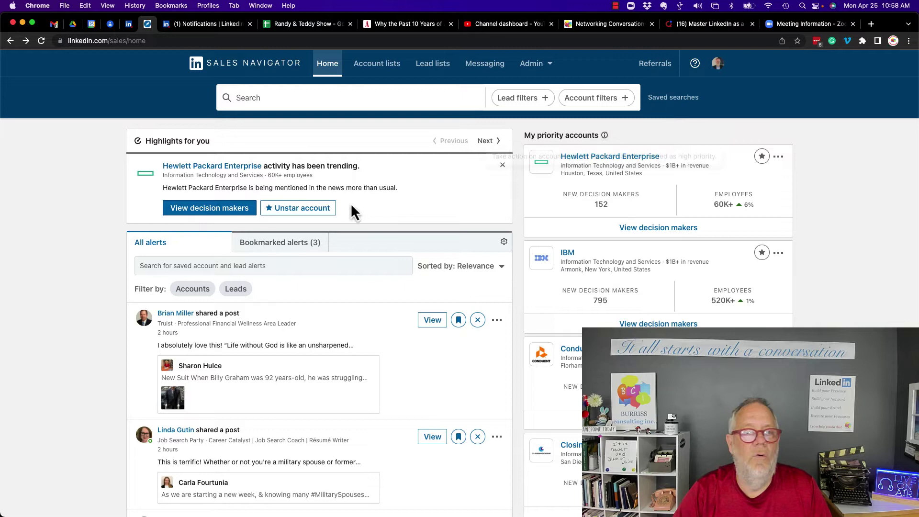
Step: Unstar Hewlett Packard Enterprise in the Highlights card, then highlight the My priority accounts heading
click(299, 210)
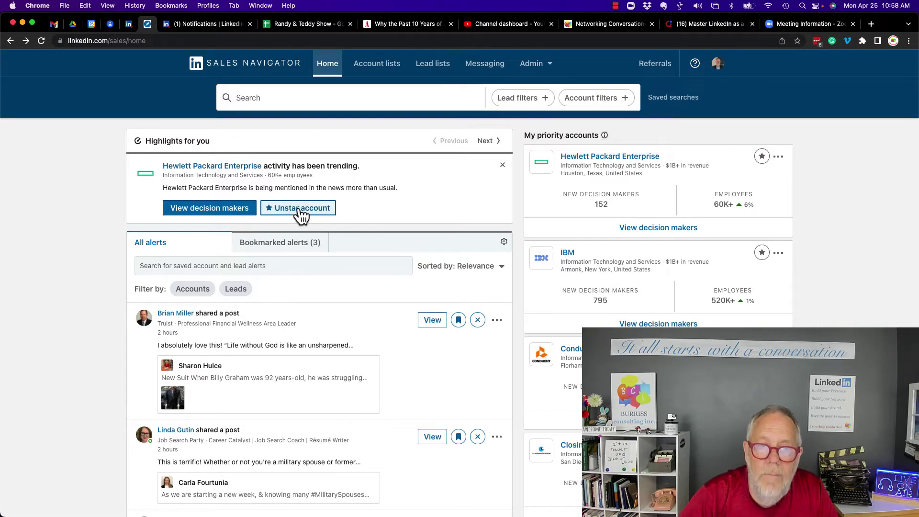
click(310, 213)
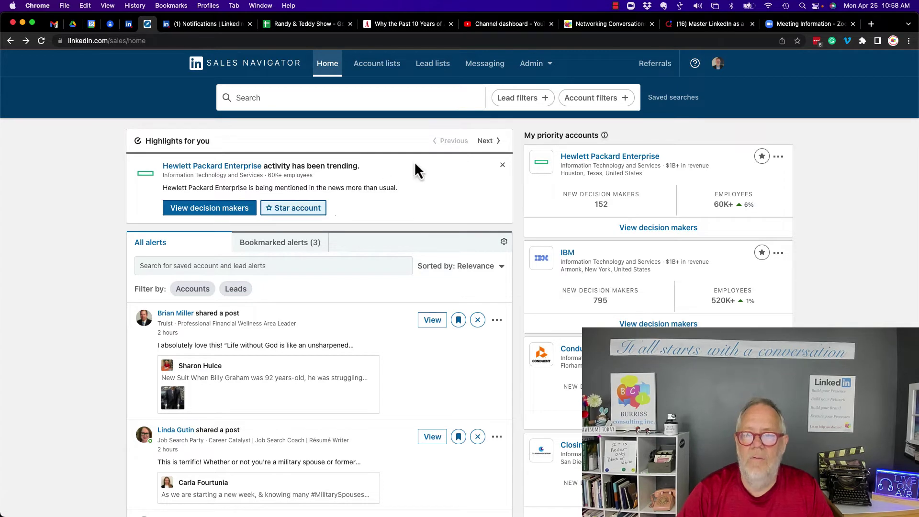
drag(530, 135, 608, 139)
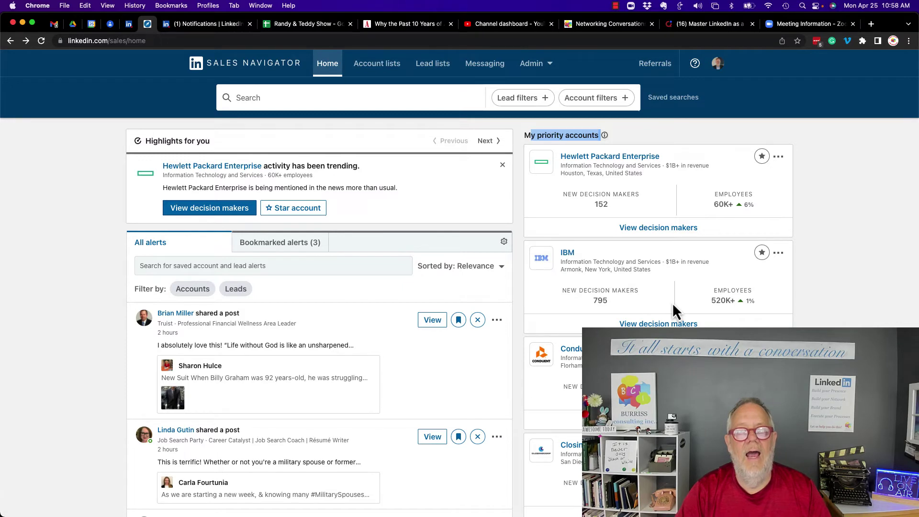
scroll(672, 303, down, 3)
scroll(672, 302, down, 2)
scroll(672, 302, up, 5)
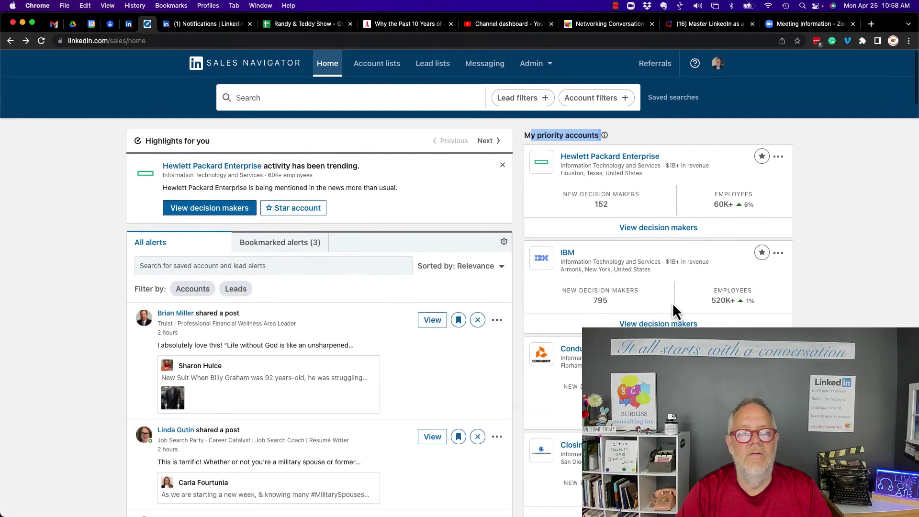
scroll(652, 301, down, 2)
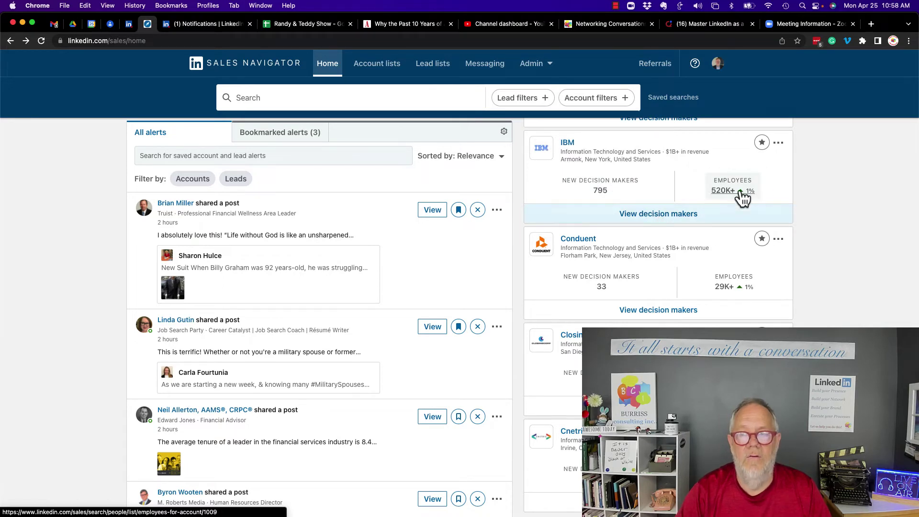
click(779, 144)
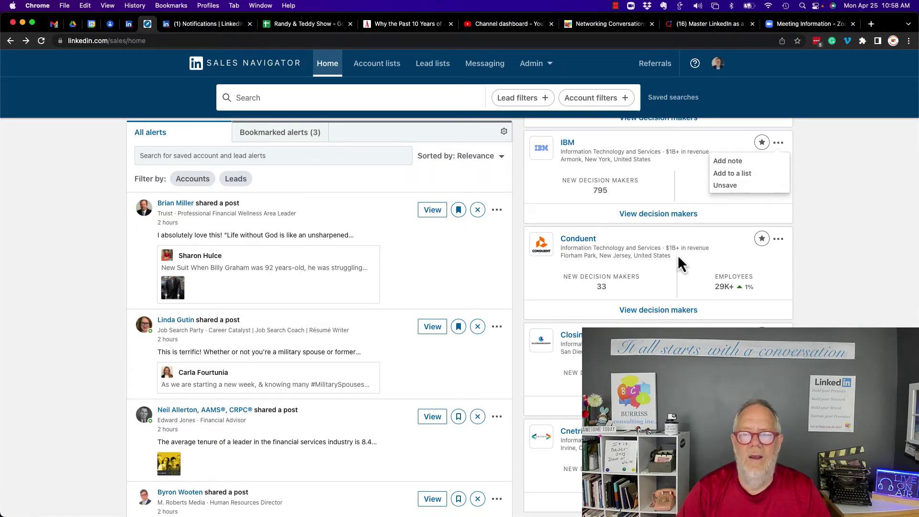
scroll(678, 255, down, 4)
scroll(677, 255, down, 1)
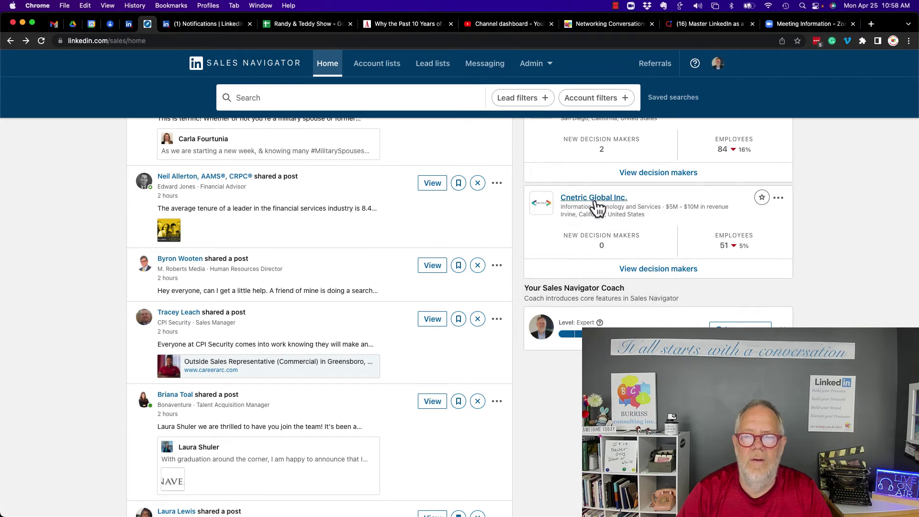
click(779, 198)
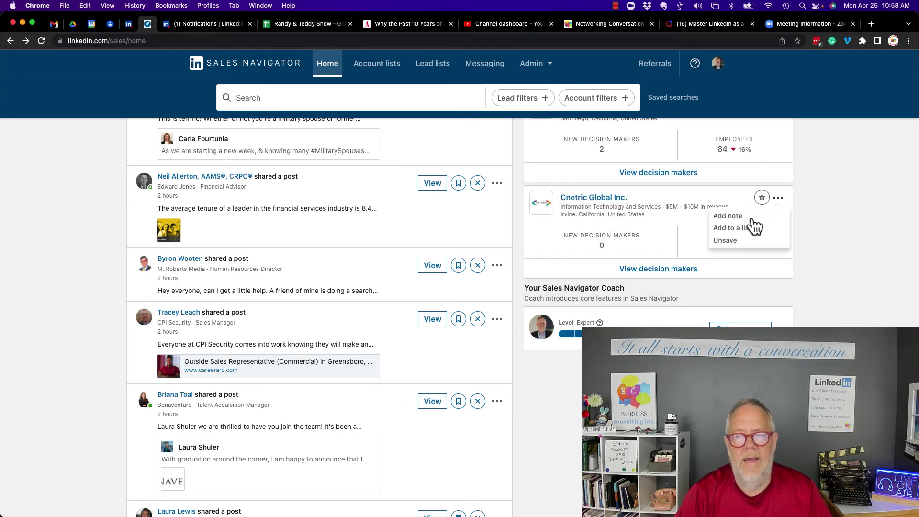
click(732, 242)
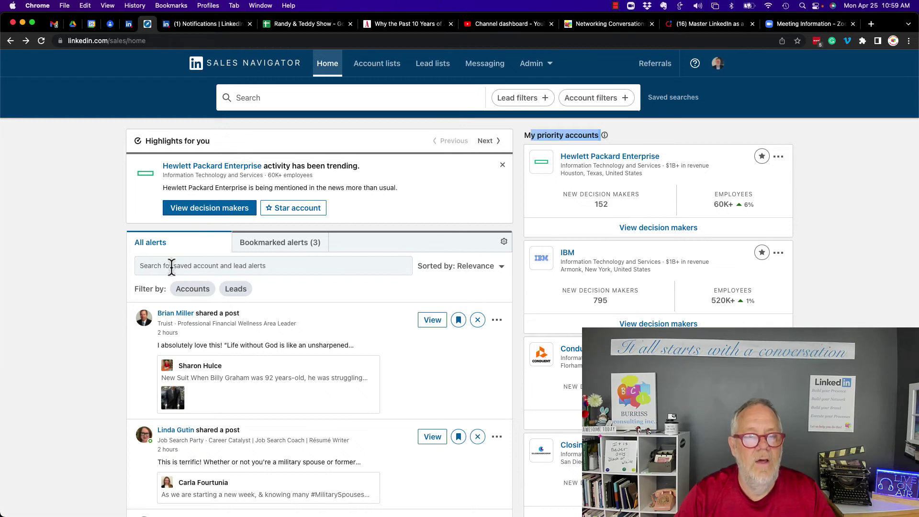
drag(163, 140, 218, 142)
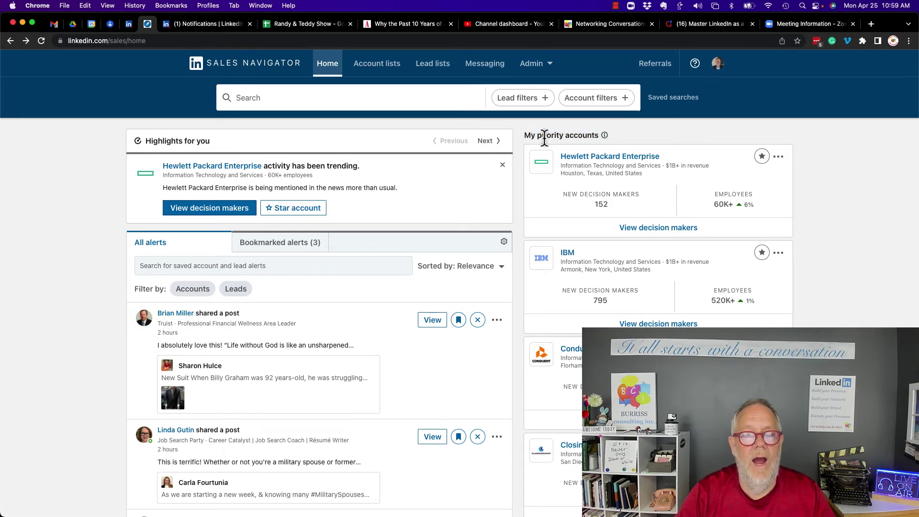
drag(545, 135, 595, 136)
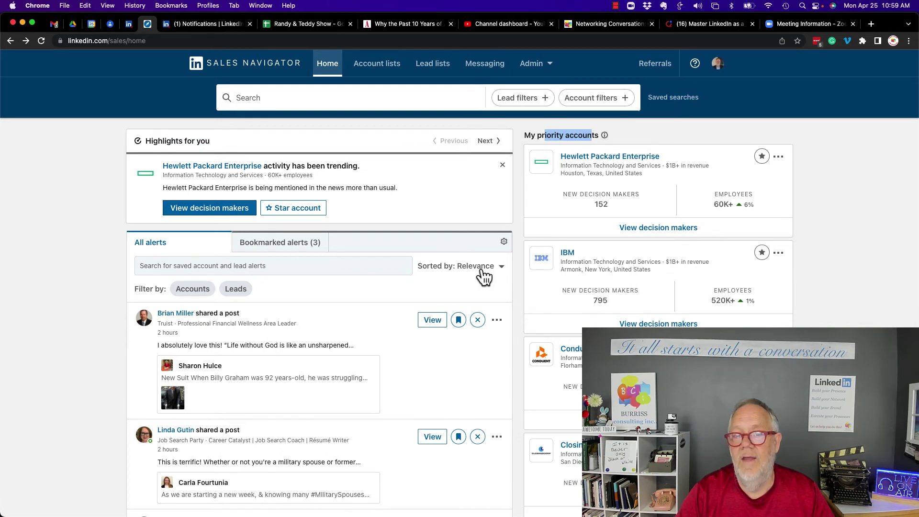